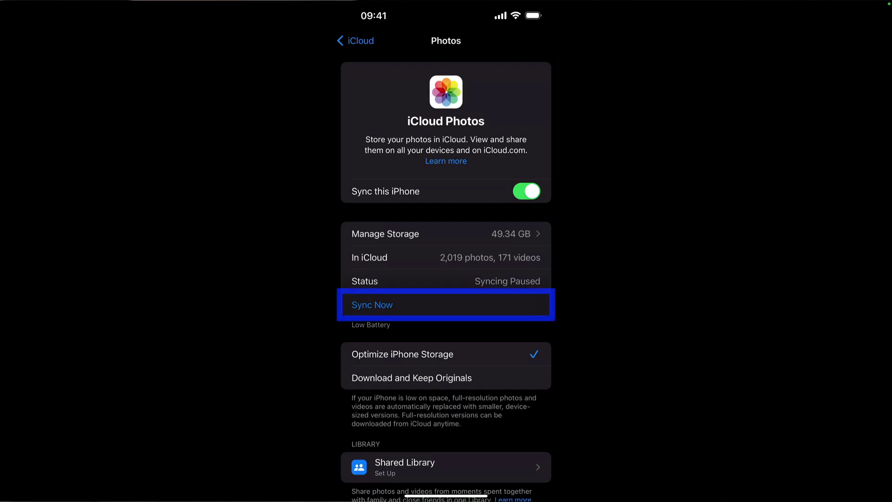
# - Resume iCloud Photos syncing of the 14 paused items despite low battery
pyautogui.click(372, 305)
pyautogui.click(446, 468)
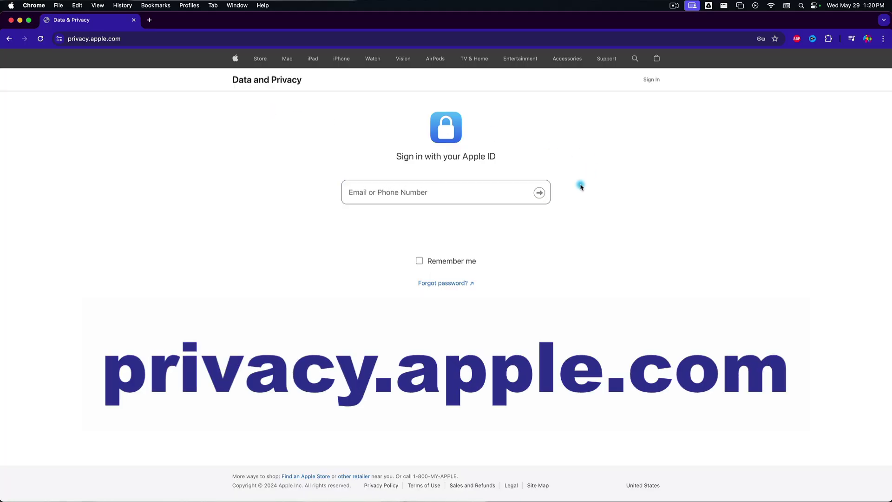
# - Sign in with the Apple ID and request a transfer of the 2041 photos and 170 videos
pyautogui.click(491, 221)
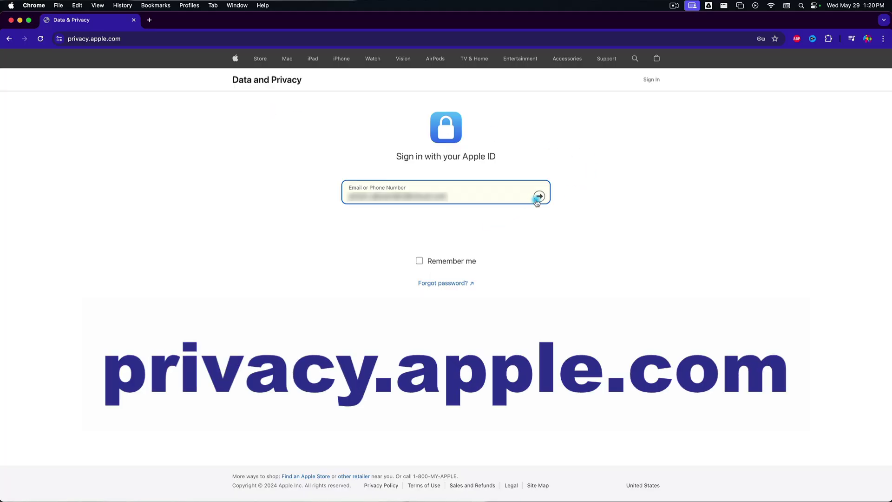
pyautogui.click(538, 196)
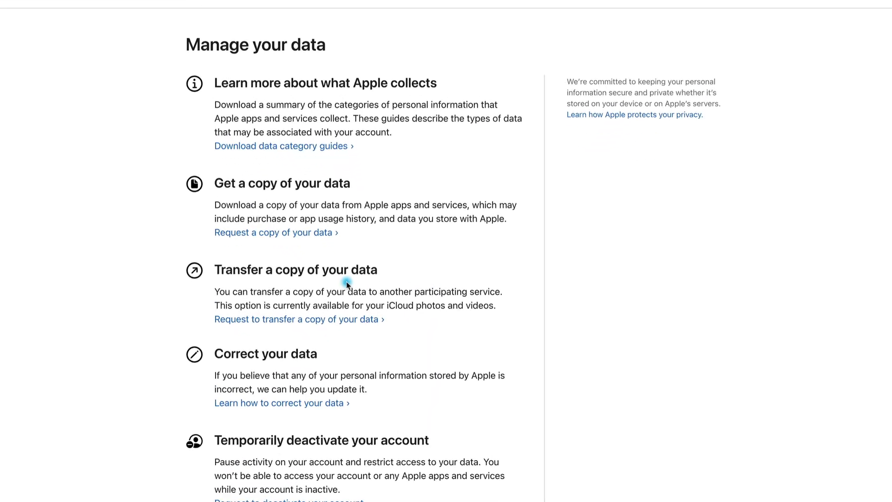
pyautogui.click(282, 319)
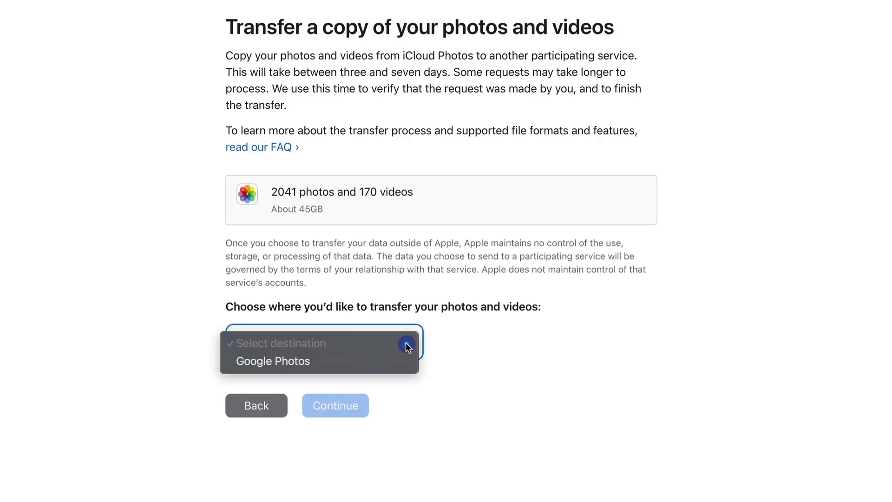
# - Choose Google Photos as the destination, include photos, and continue to the 45GB copy step
pyautogui.click(362, 361)
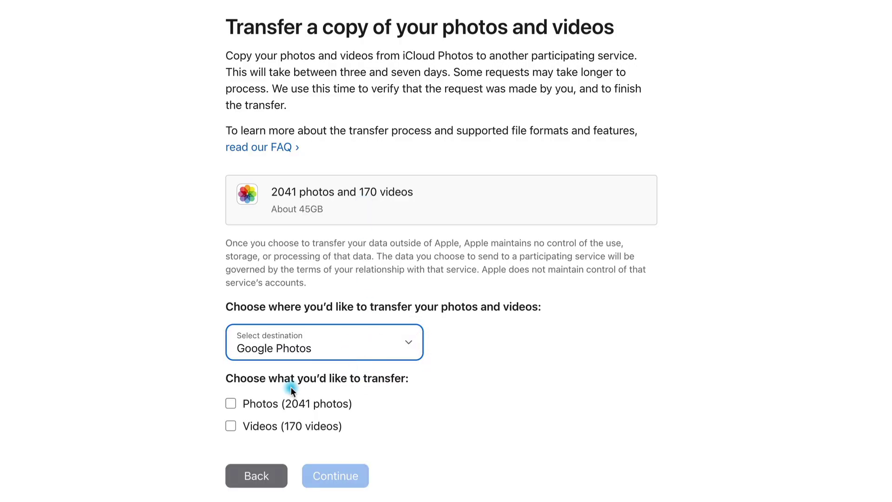
pyautogui.click(232, 403)
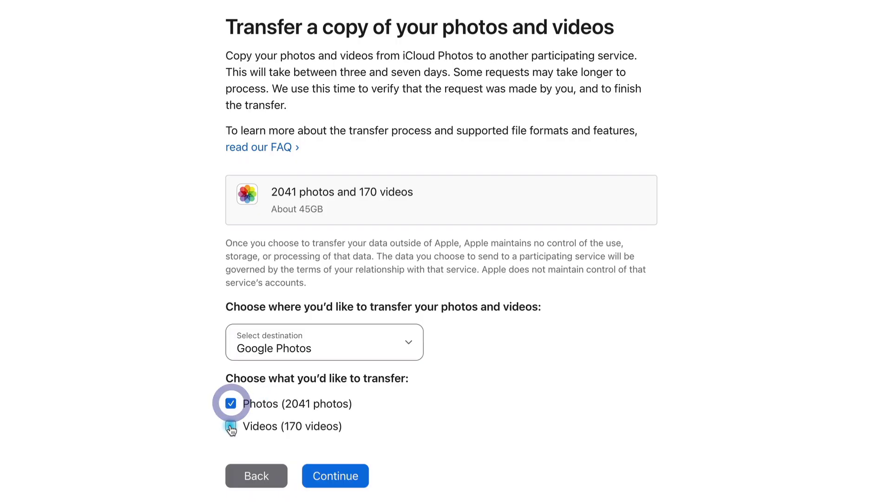
pyautogui.click(336, 476)
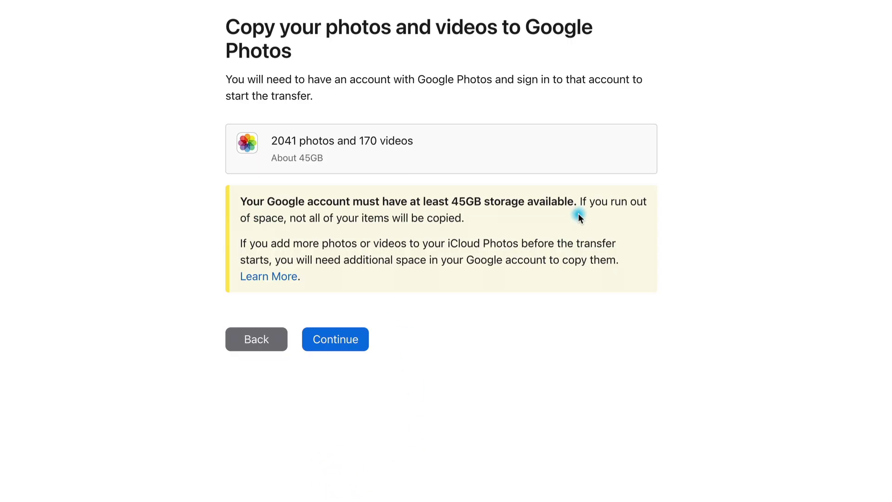
# - Sign in with the Google account, approve access for Apple Data and Privacy, and return to the copy page
pyautogui.click(341, 343)
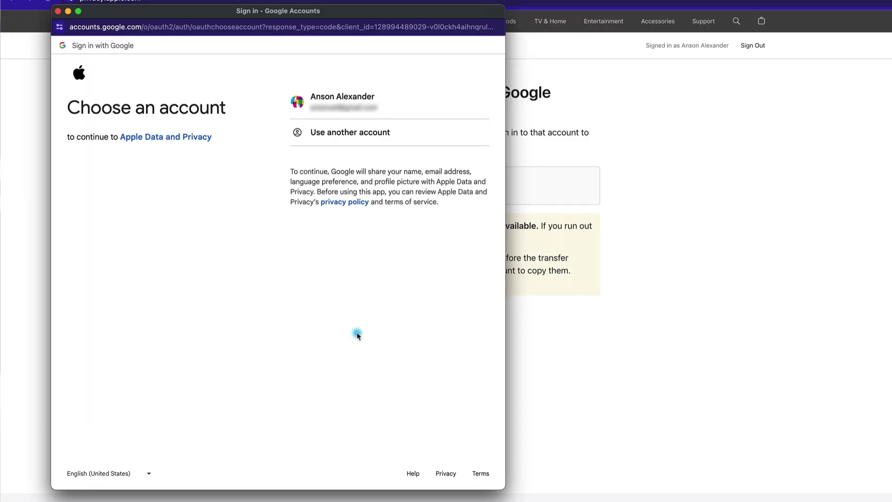
pyautogui.click(399, 108)
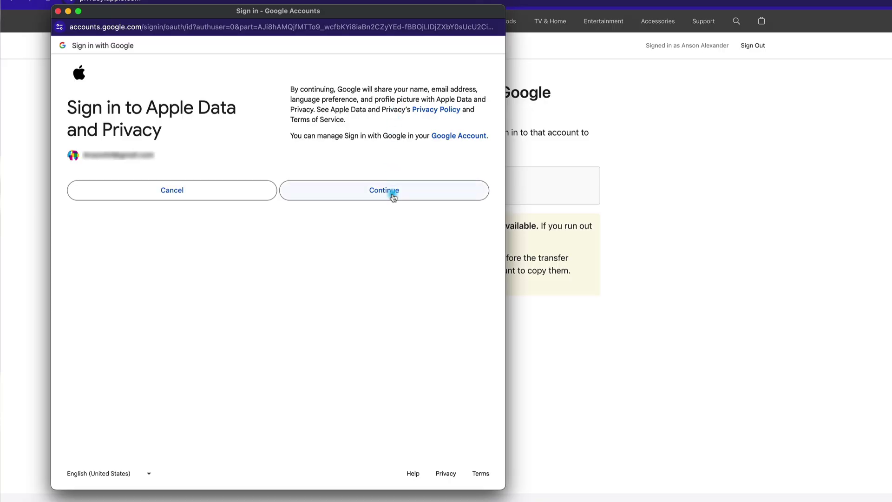
pyautogui.click(393, 196)
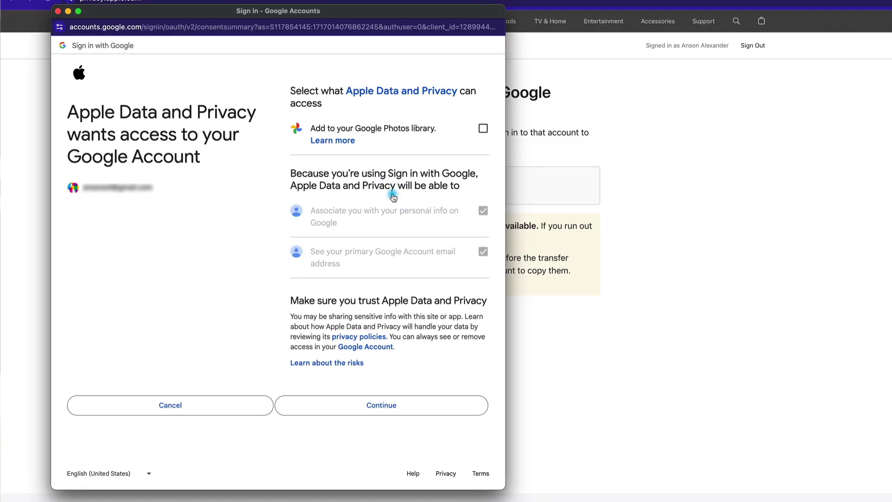
pyautogui.click(394, 405)
pyautogui.click(299, 169)
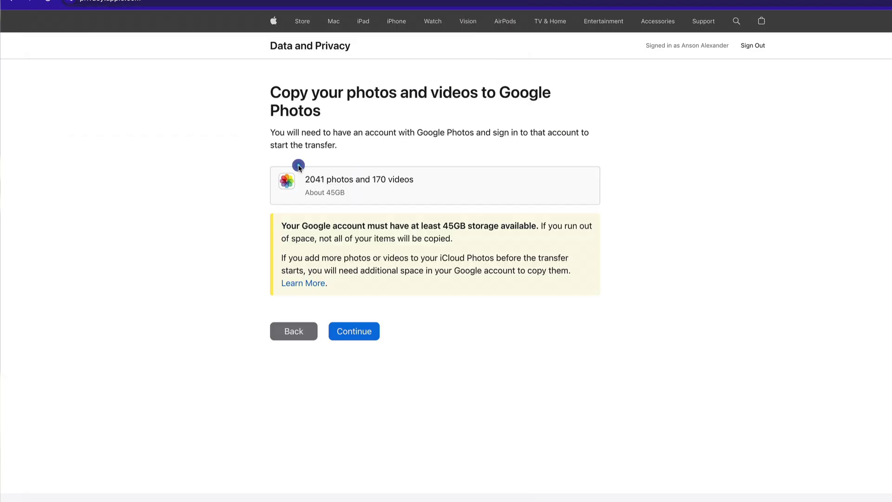
# - Confirm the transfers of the photos and videos to Google Photos
pyautogui.click(223, 405)
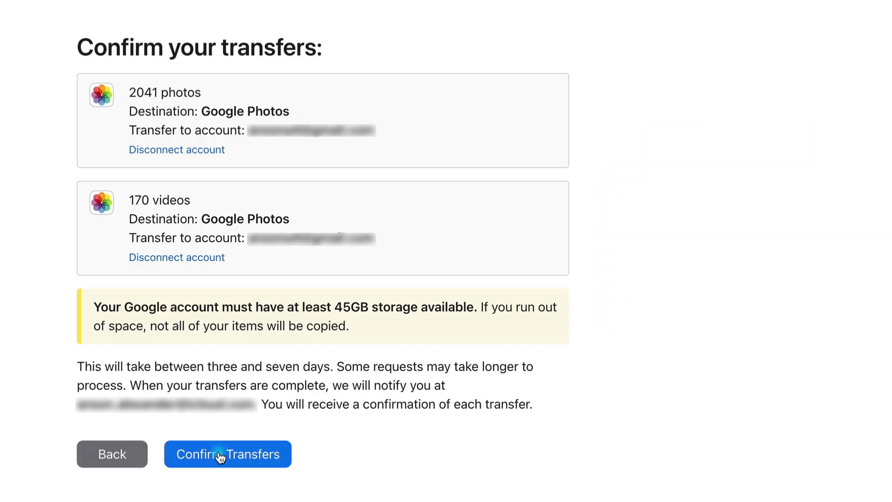
pyautogui.click(220, 456)
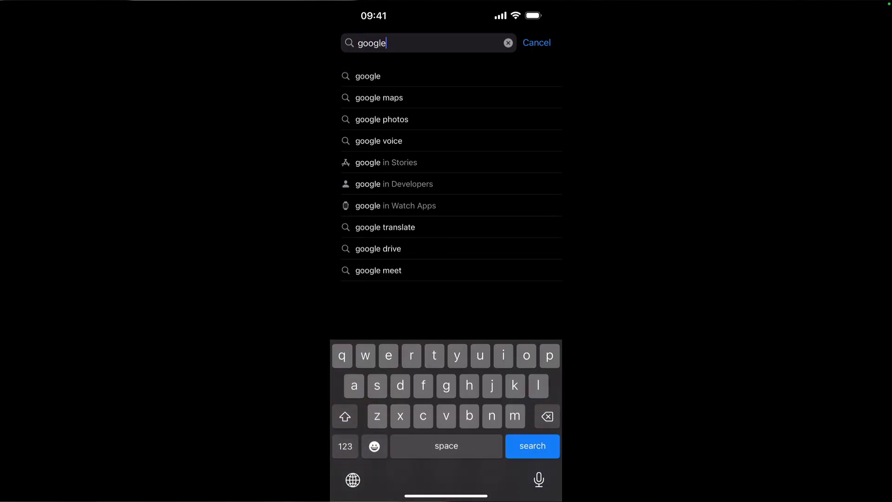
# - Find google photos in the App Store and open the installed app
pyautogui.write('pho')
pyautogui.click(381, 76)
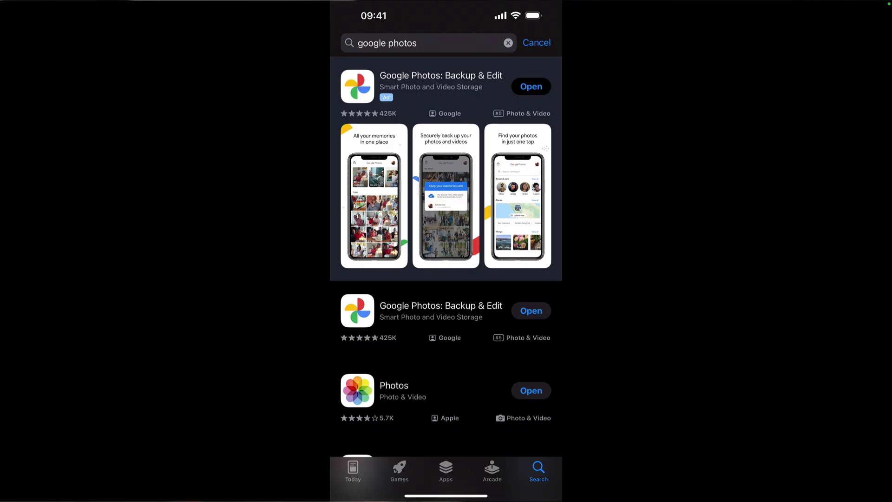
pyautogui.click(531, 310)
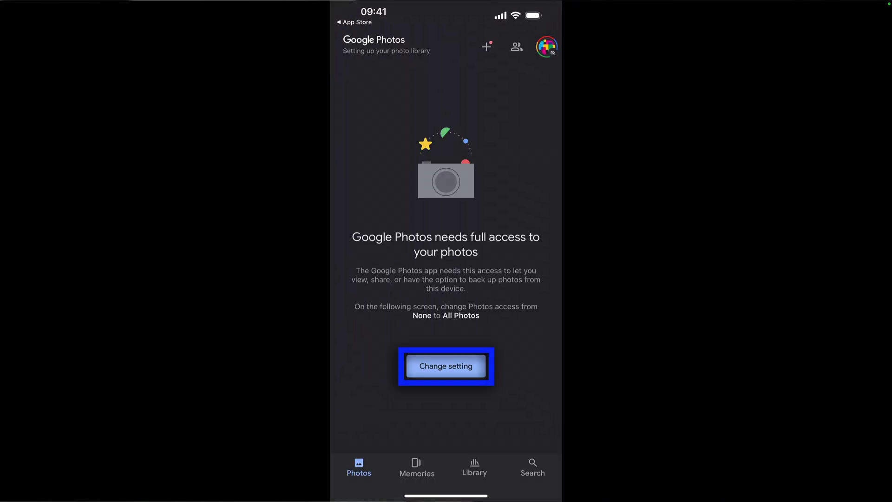
# - Give Google Photos Full Access to the photo library and turn on backup
pyautogui.click(446, 366)
pyautogui.click(446, 83)
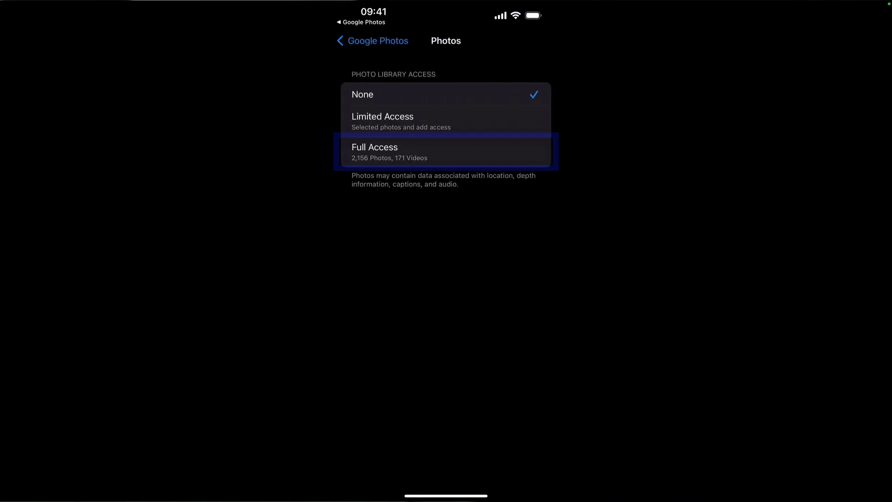
pyautogui.click(446, 152)
pyautogui.click(446, 330)
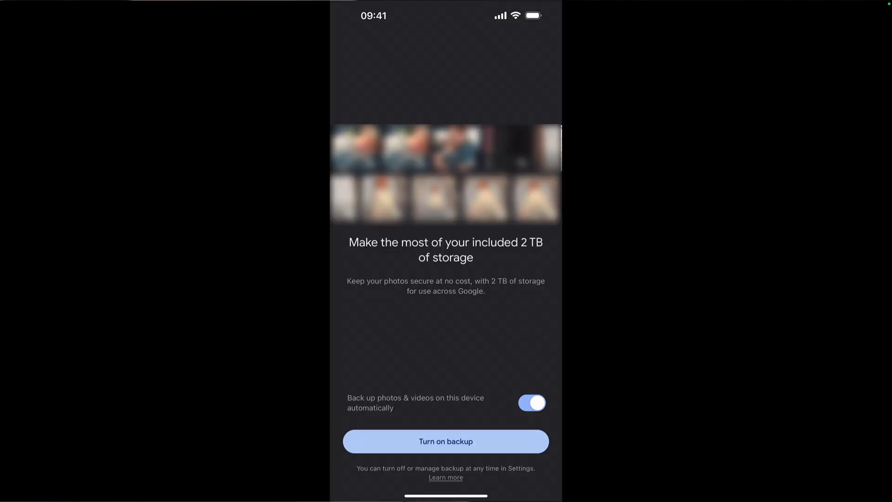
pyautogui.click(446, 441)
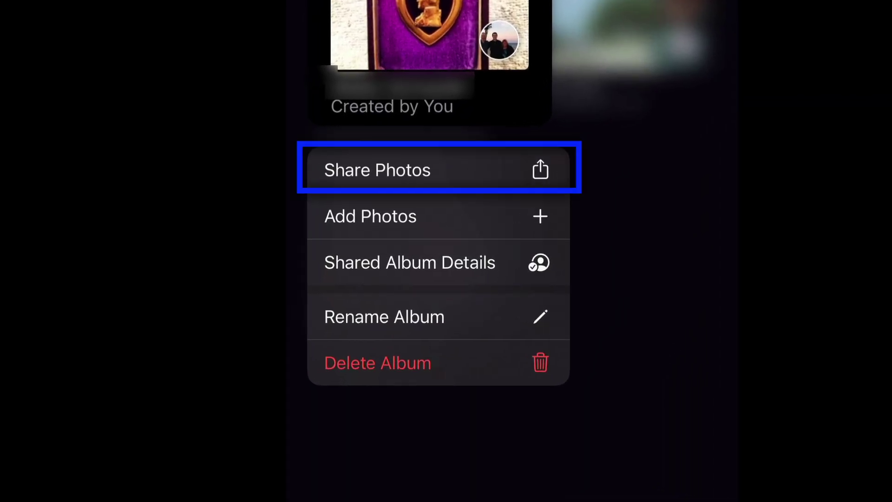
# - Save the shared album's 44 images to the iPhone, then delete the shared album
pyautogui.click(377, 174)
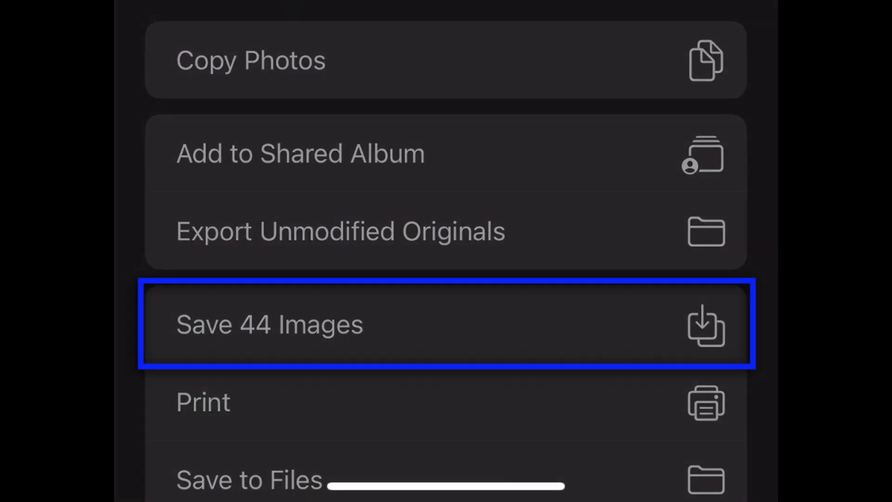
pyautogui.click(445, 324)
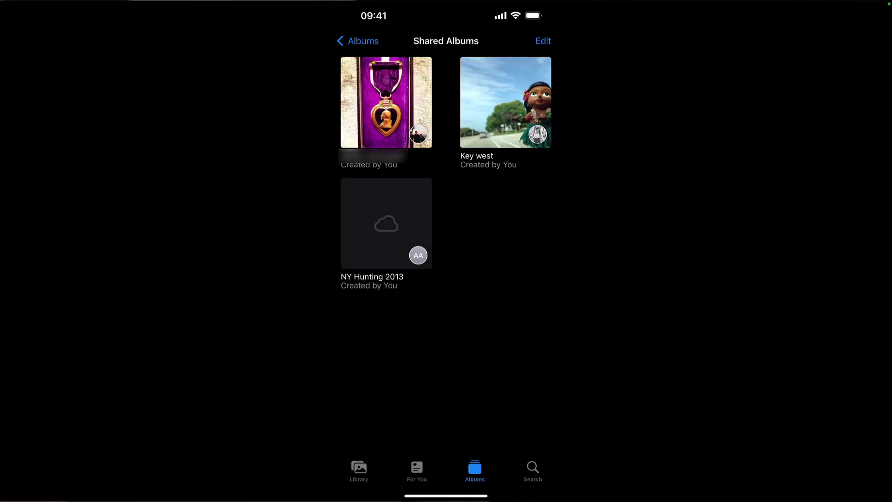
pyautogui.click(386, 102)
pyautogui.click(377, 302)
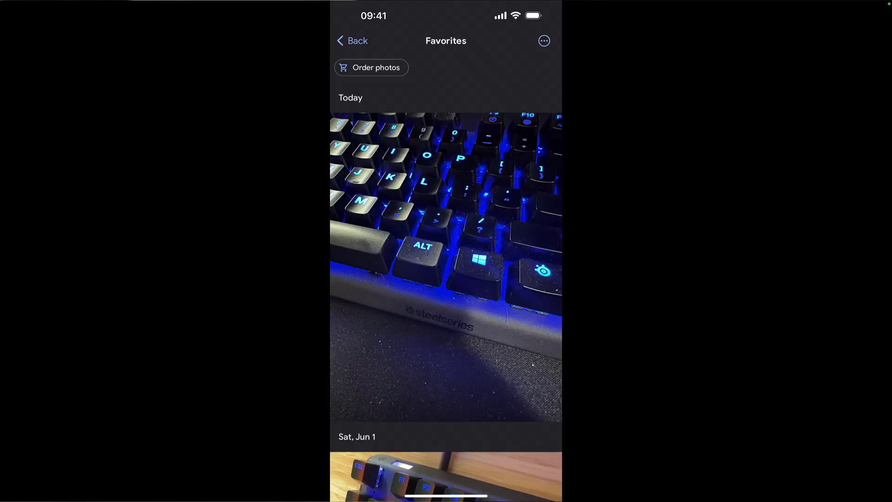
# - Select the Today photo and the photos following it in Favorites
pyautogui.click(446, 267)
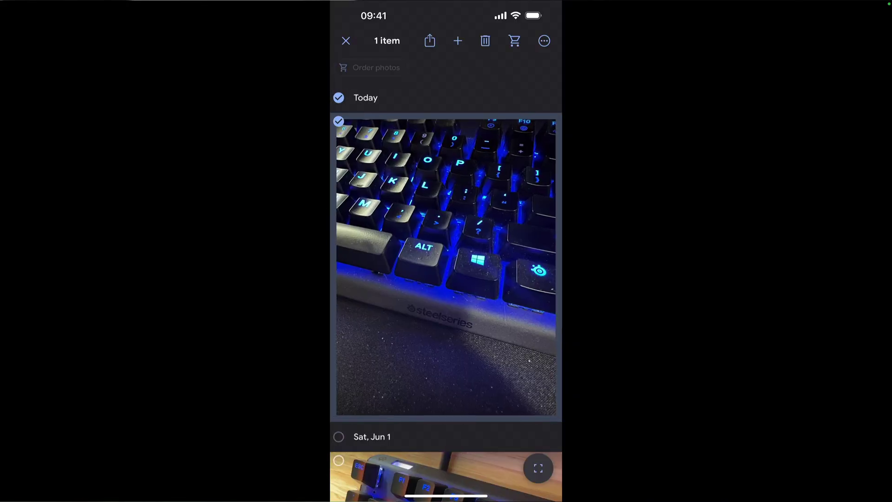
pyautogui.moveTo(446, 469); pyautogui.dragTo(511, 483)
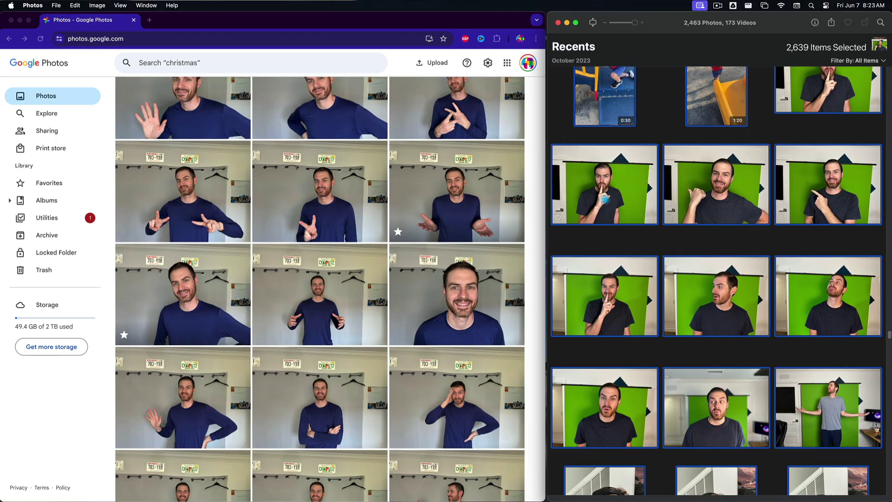
# - Drag the 2,639 selected Mac items toward Google Photos web, then deselect and bring macOS Photos forward
pyautogui.moveTo(603, 199); pyautogui.dragTo(631, 200)
pyautogui.click(609, 256)
pyautogui.click(623, 241)
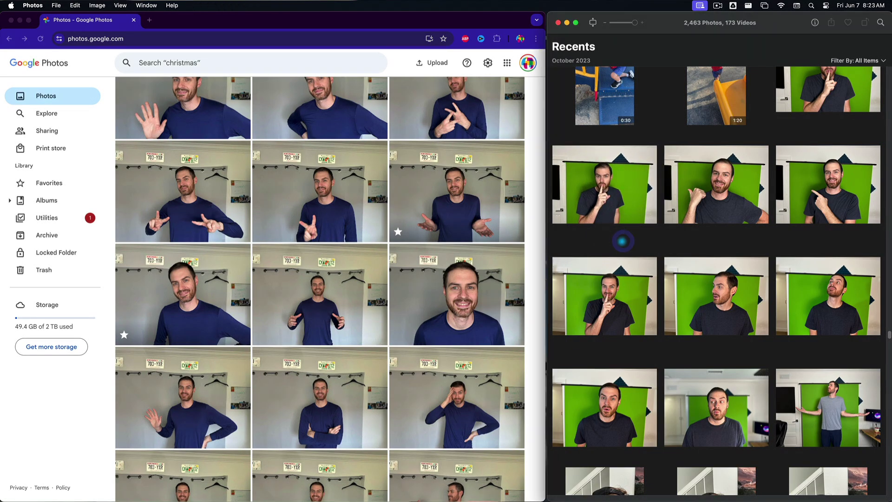